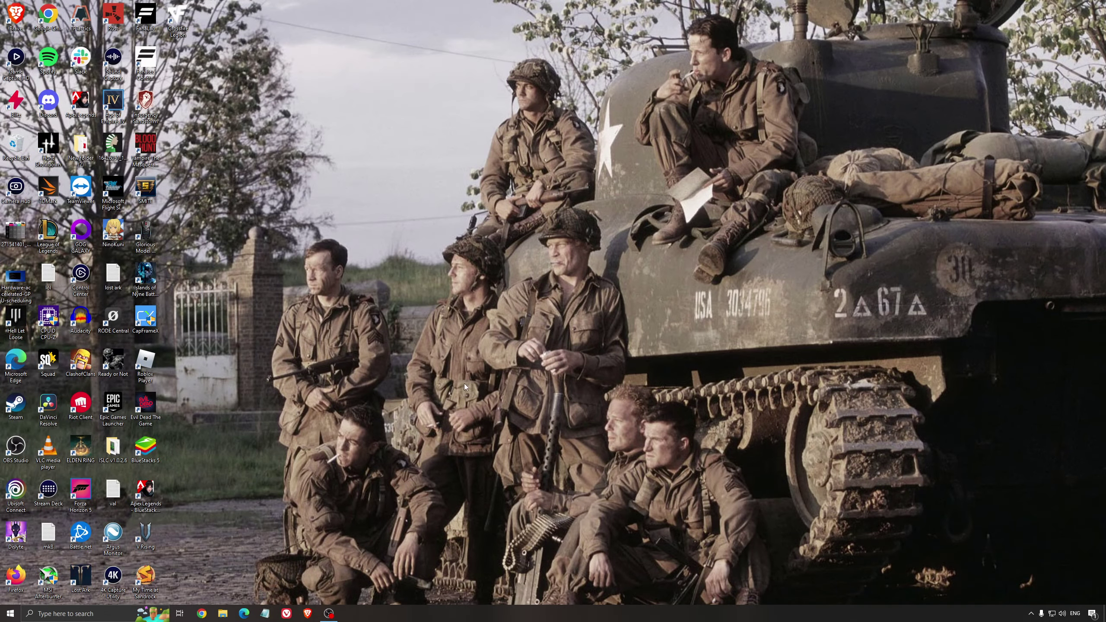
# Step: Review the Windows Game Mode, Xbox Game Bar and capture settings, plus the GPU scheduling screenshot
pyautogui.click(98, 618)
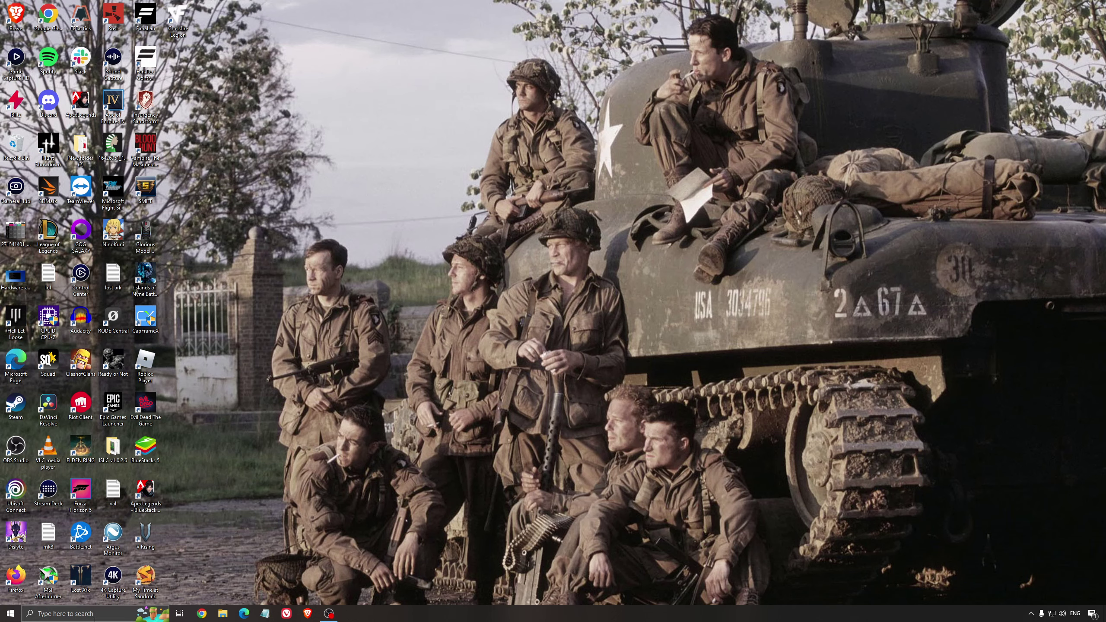
pyautogui.write('game mode')
pyautogui.press('Return')
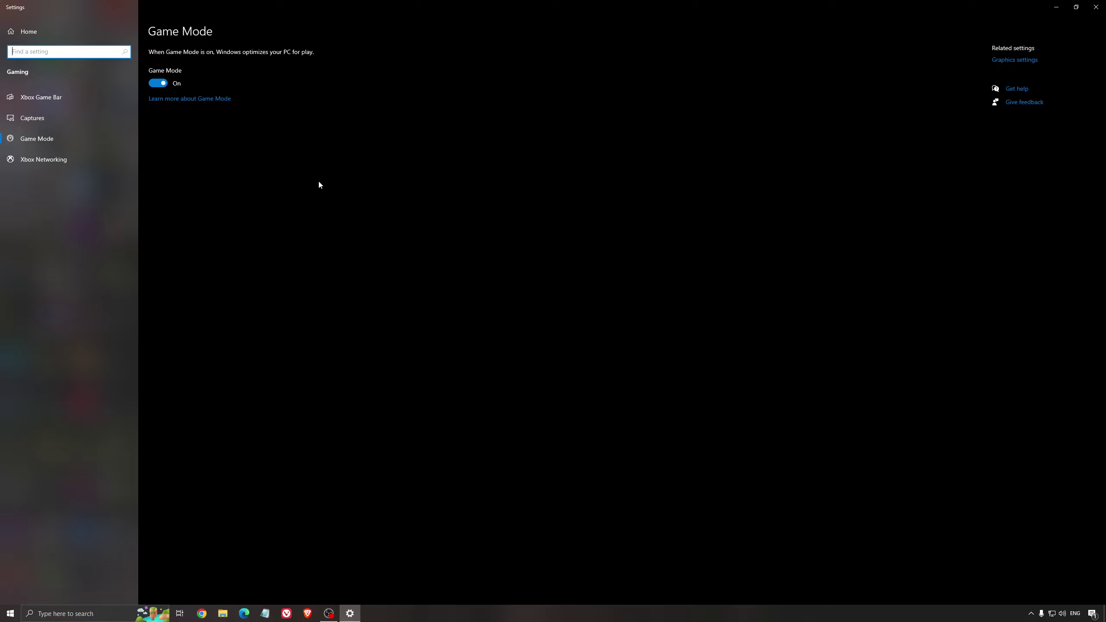
pyautogui.click(72, 105)
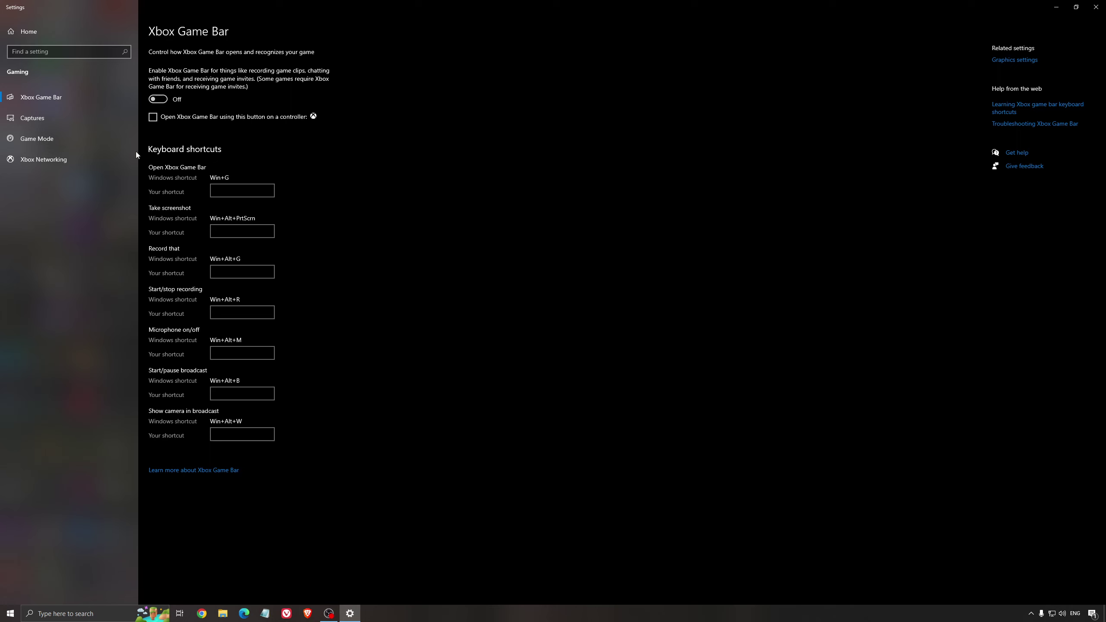
pyautogui.click(50, 117)
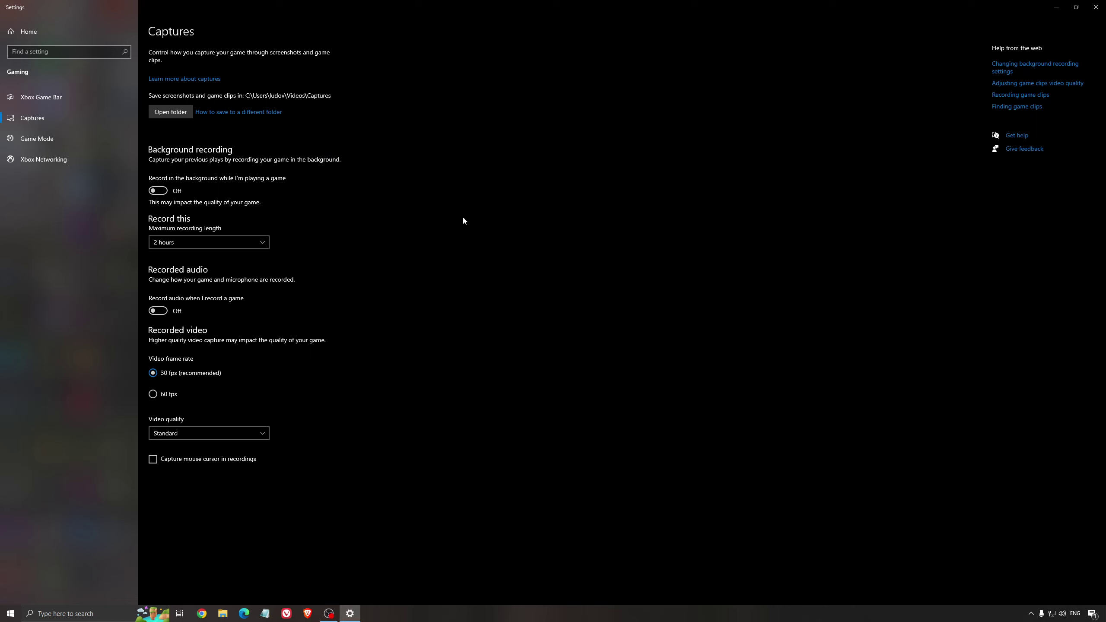
pyautogui.click(1096, 7)
pyautogui.doubleClick(15, 278)
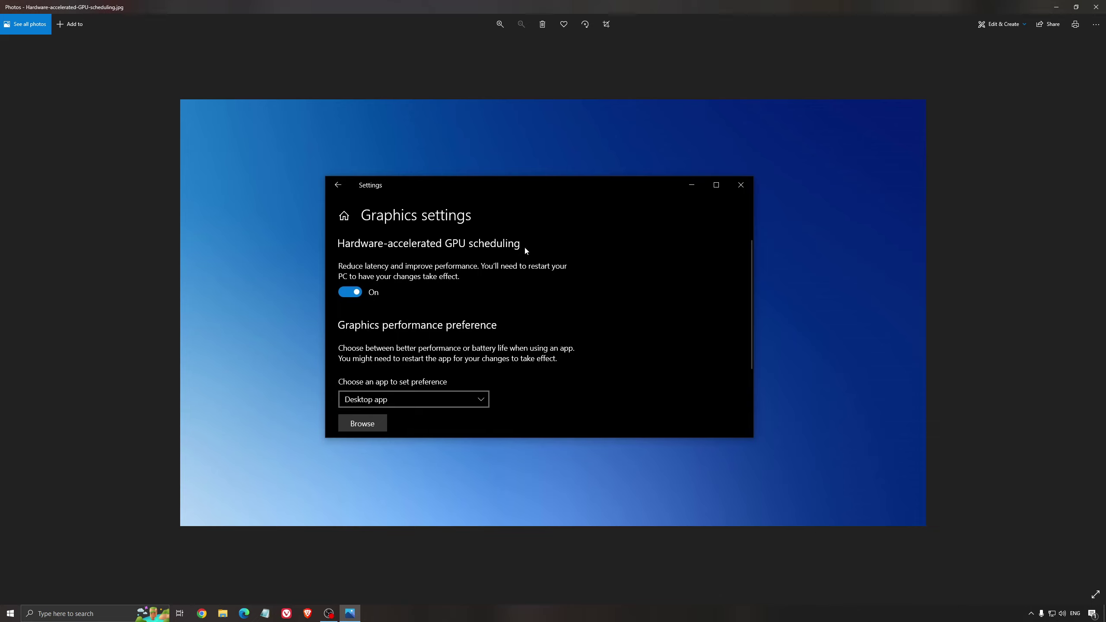
pyautogui.click(1096, 7)
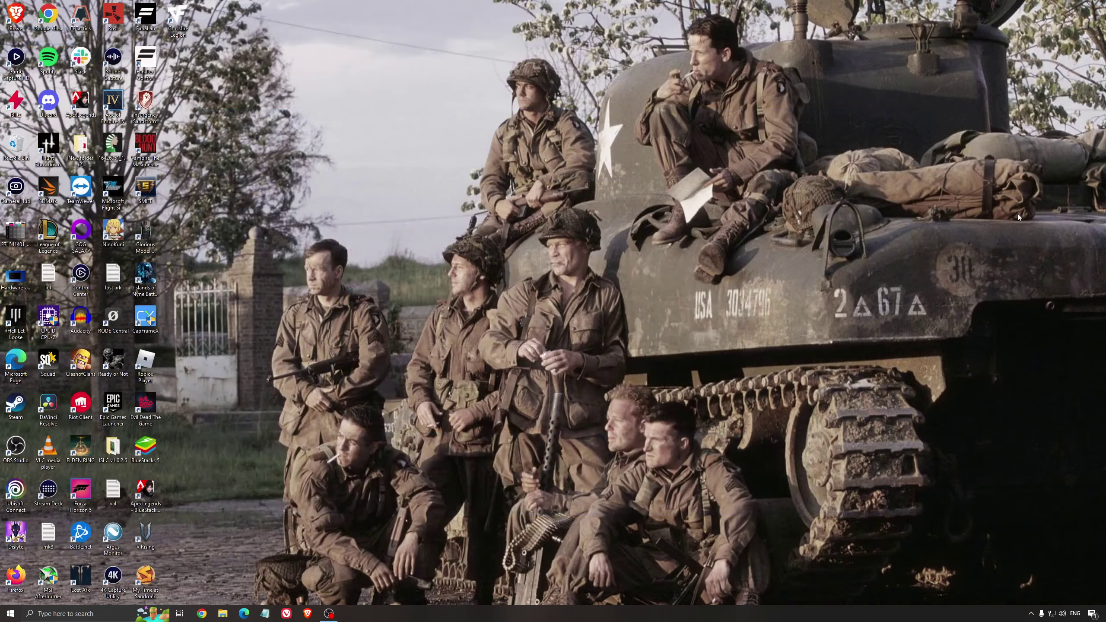
# Step: Launch AMD Software from the tray, check for driver updates, and go to the Gaming tab
pyautogui.click(1031, 614)
pyautogui.click(1041, 579)
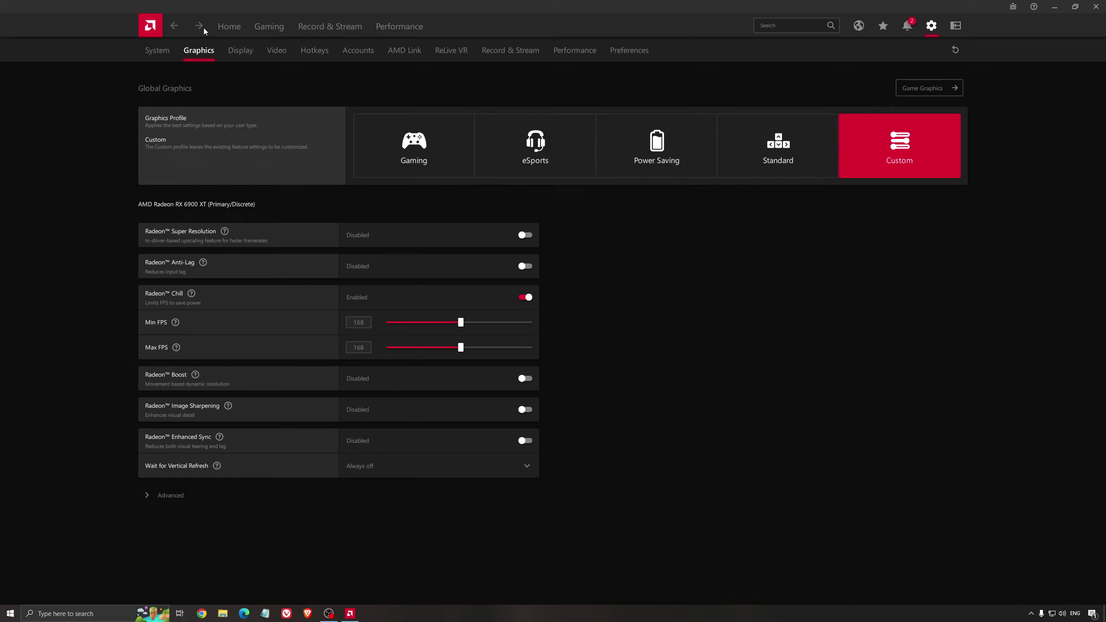
pyautogui.click(220, 32)
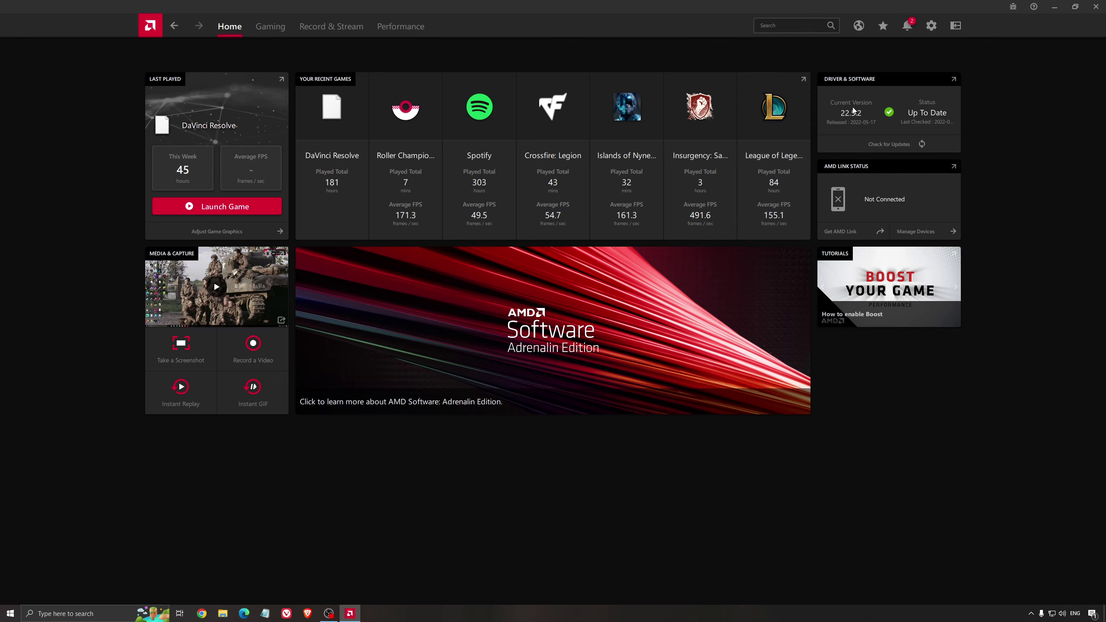
pyautogui.click(890, 144)
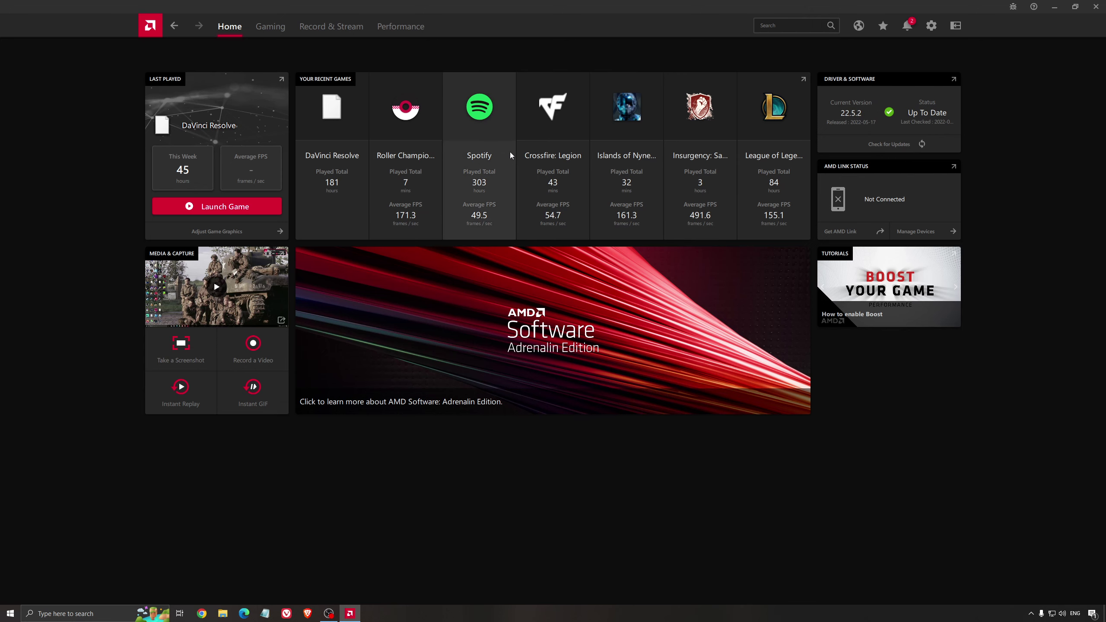
pyautogui.click(274, 28)
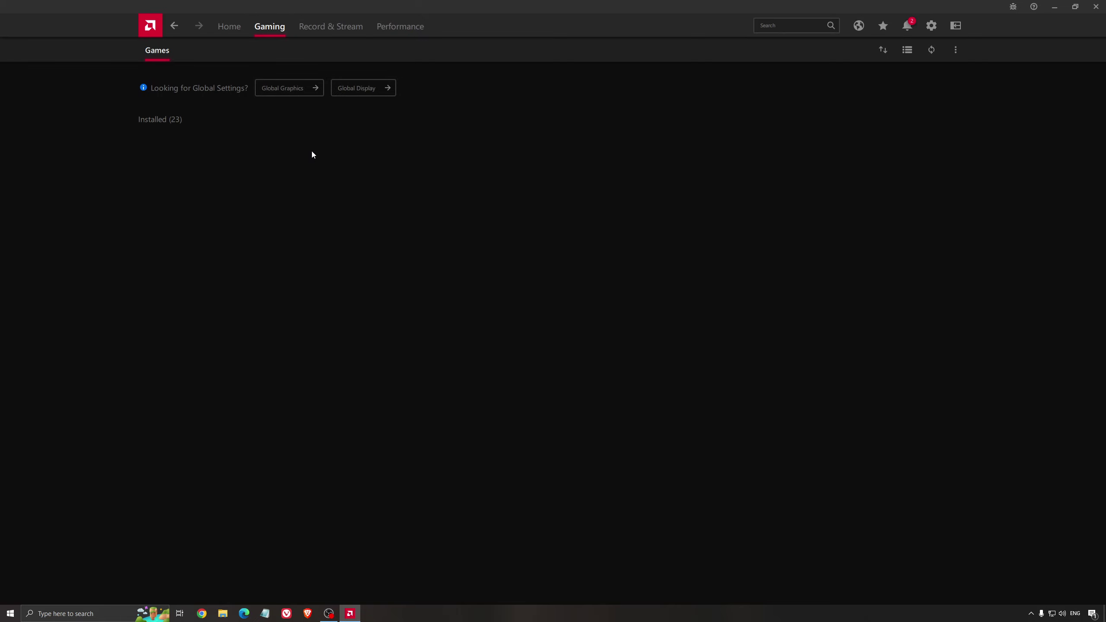
# Step: Review AMD Global Graphics: Custom profile with Radeon Chill enabled at 168 FPS
pyautogui.click(282, 89)
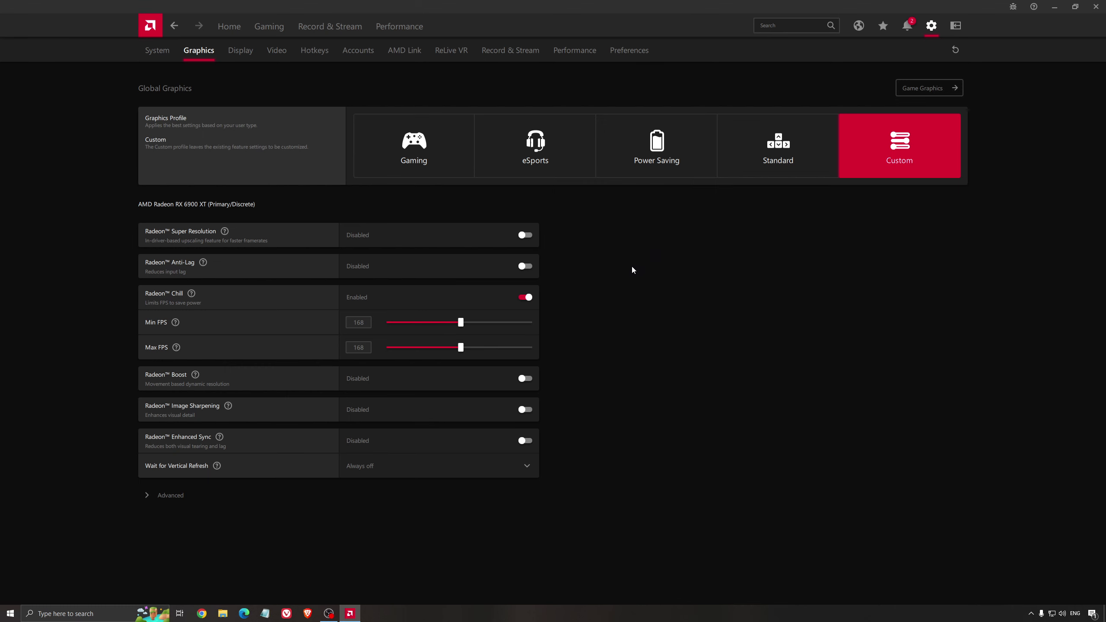
# Step: Close AMD Software, launch NVIDIA Control Panel from the tray and scroll the global 3D settings
pyautogui.click(1096, 7)
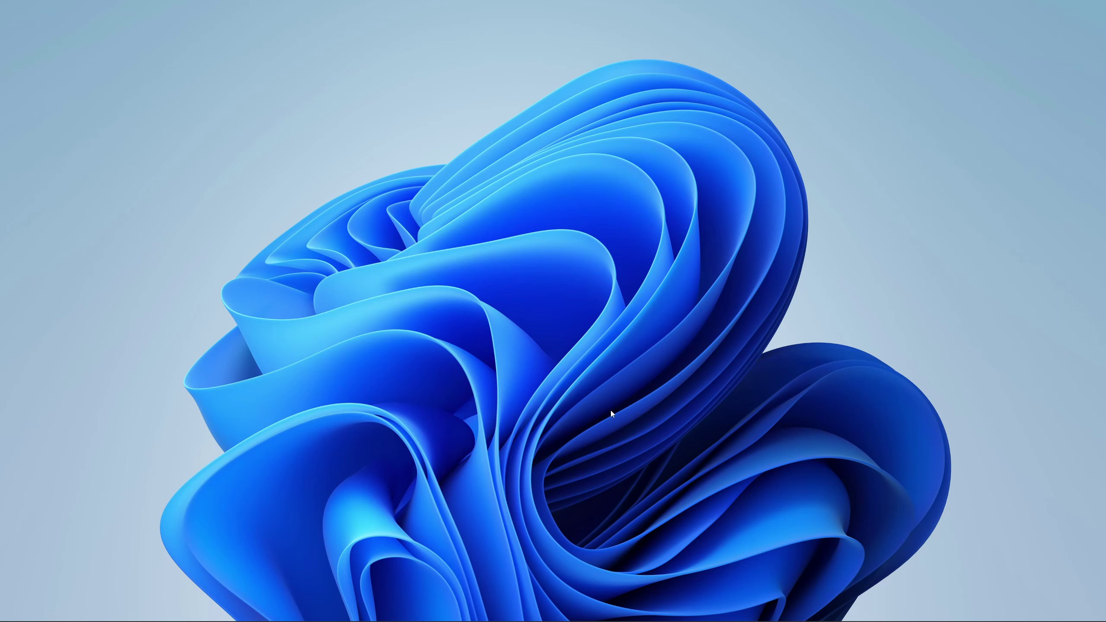
pyautogui.click(996, 612)
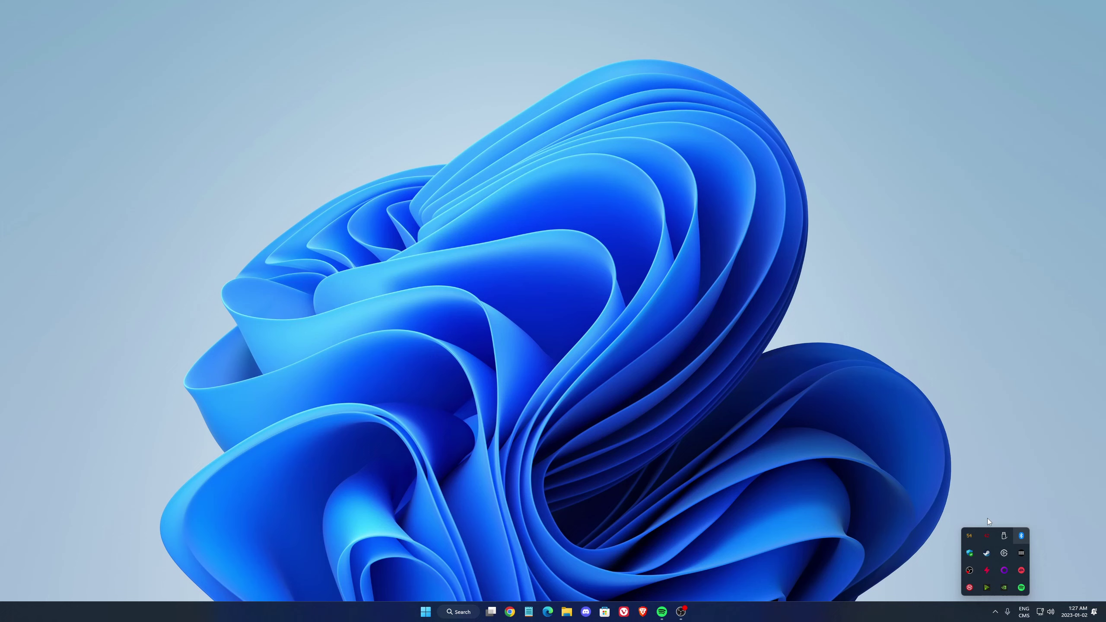
pyautogui.rightClick(1007, 588)
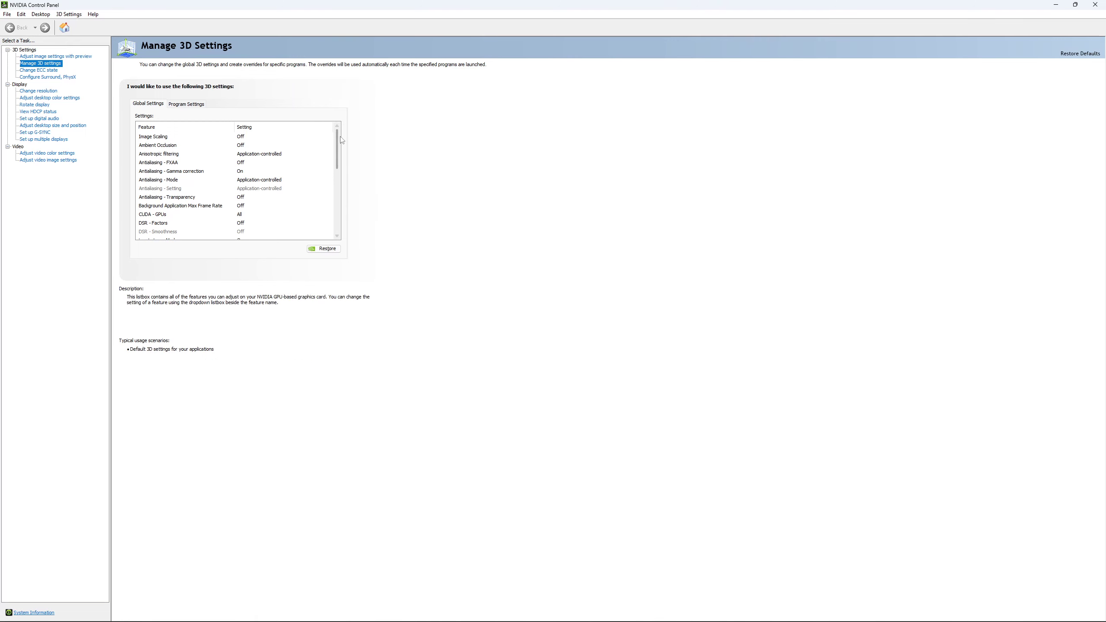
pyautogui.moveTo(339, 139); pyautogui.dragTo(342, 166)
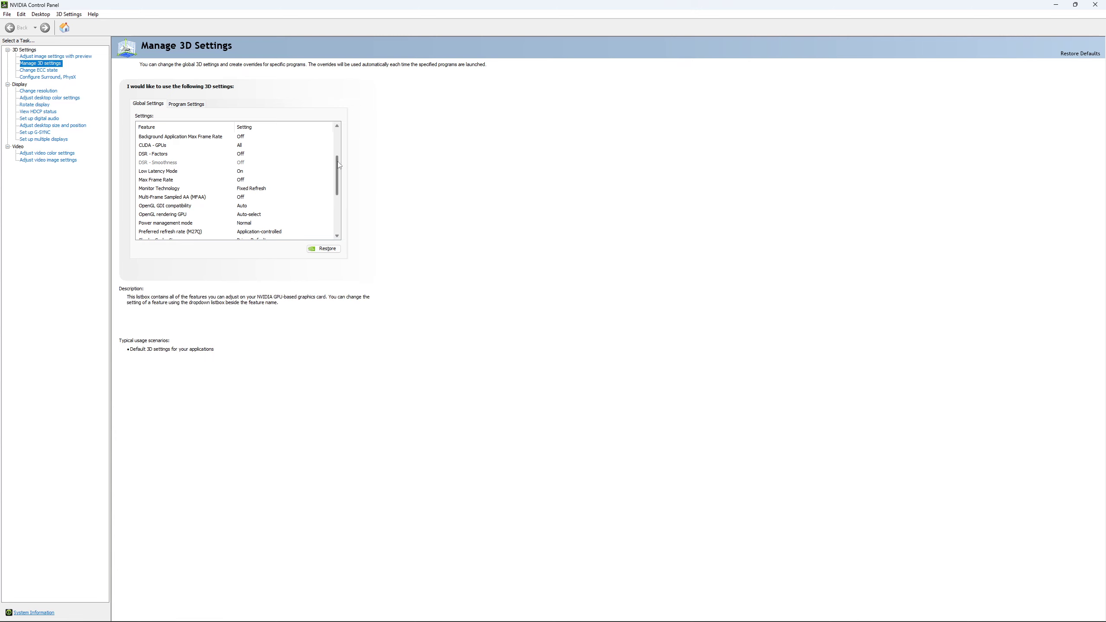
pyautogui.moveTo(340, 166); pyautogui.dragTo(340, 171)
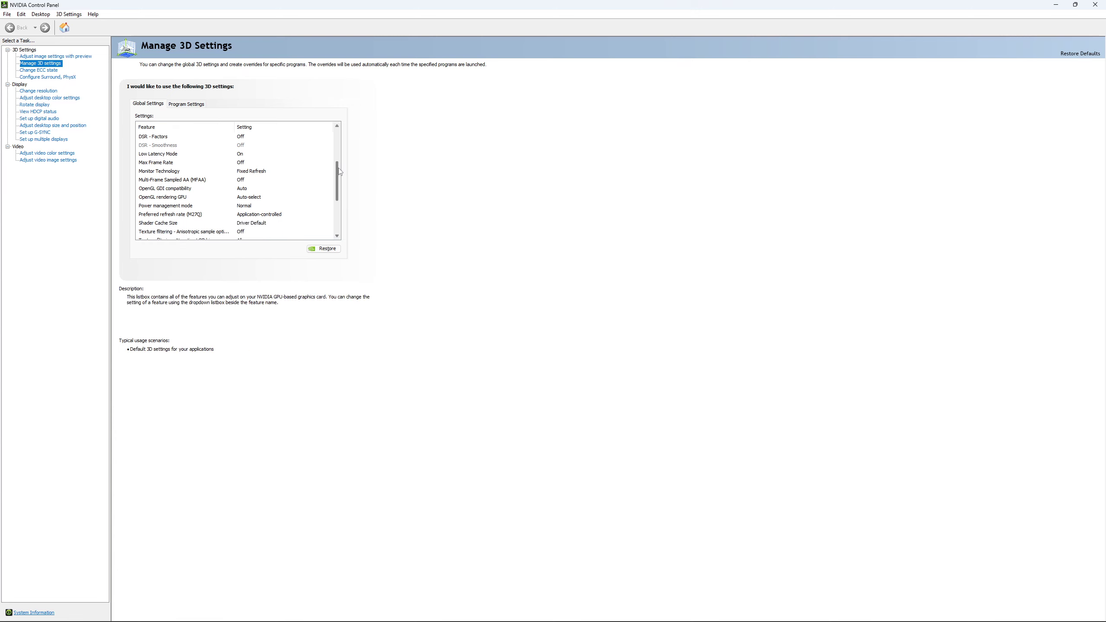
pyautogui.click(236, 162)
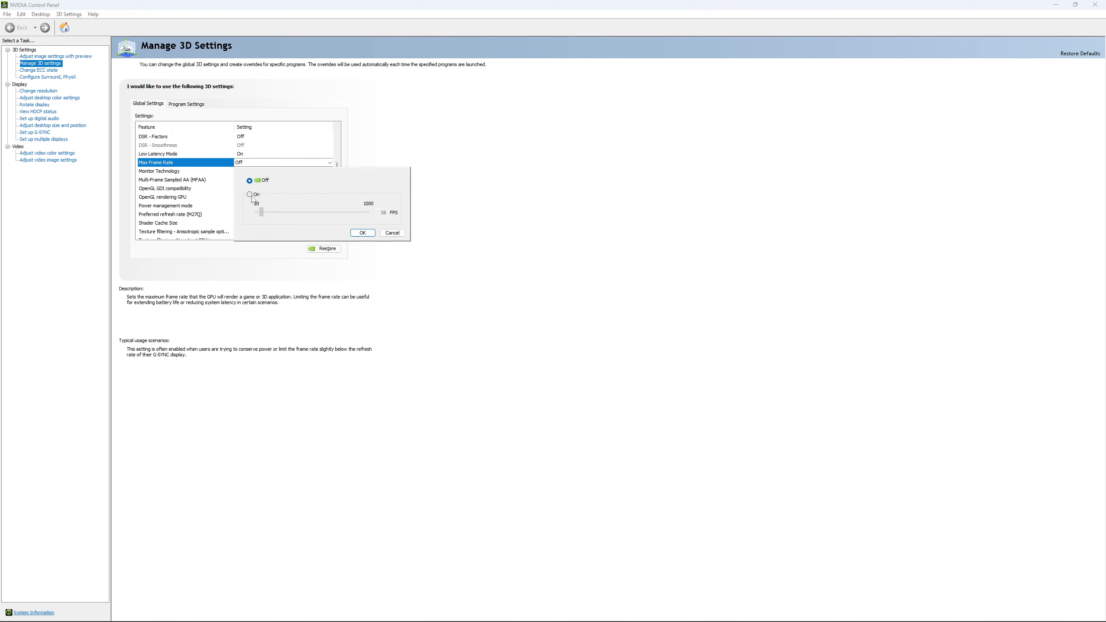
pyautogui.click(249, 194)
pyautogui.moveTo(272, 216); pyautogui.dragTo(276, 218)
pyautogui.click(250, 181)
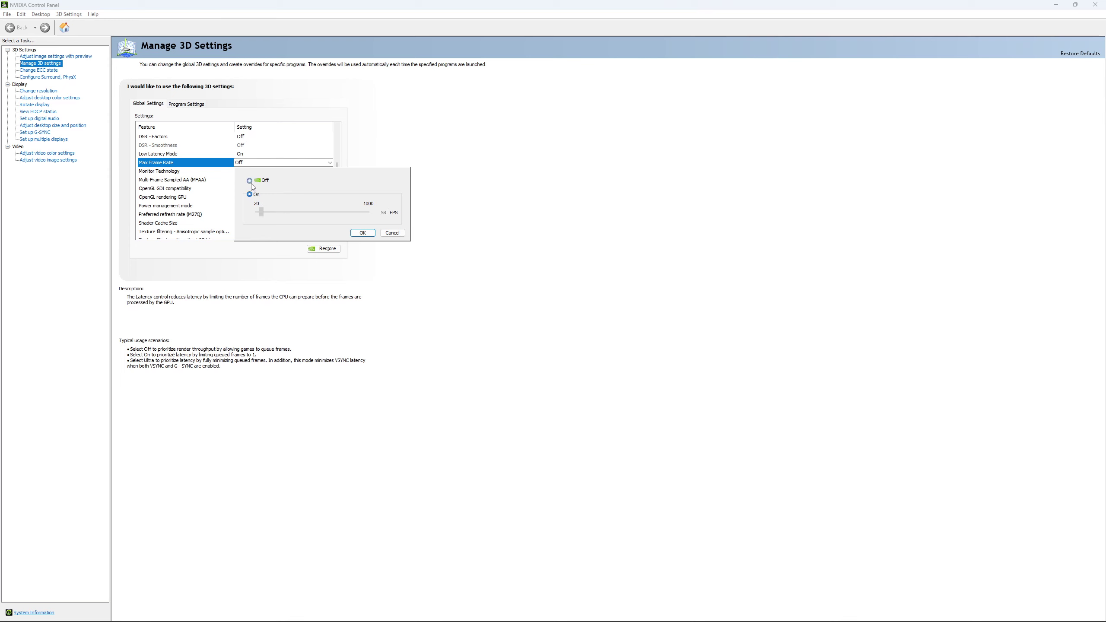
pyautogui.click(363, 232)
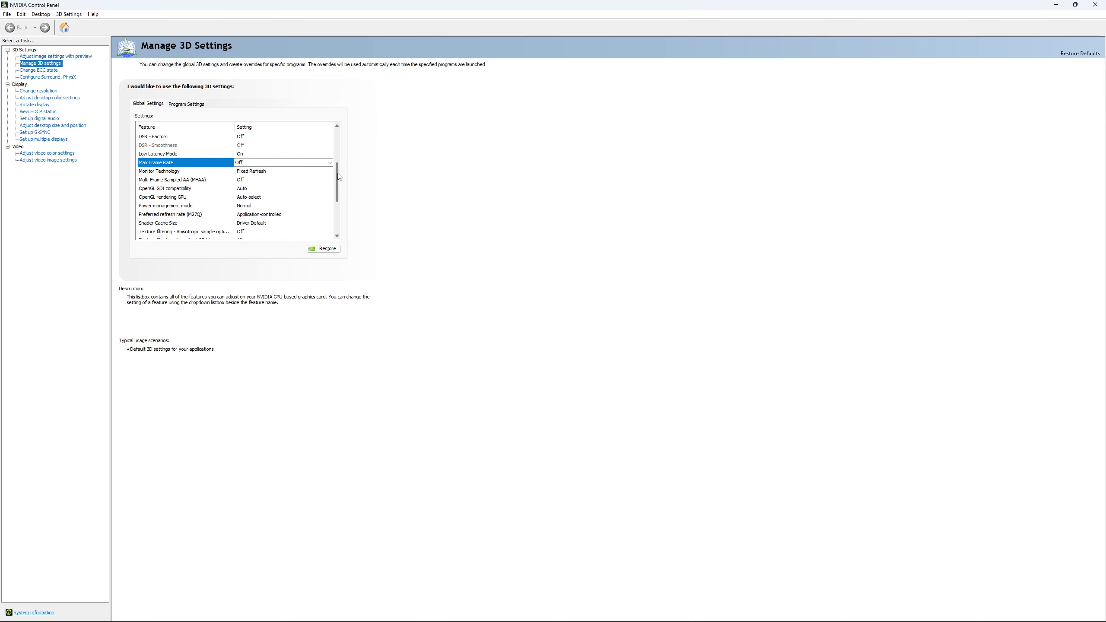
pyautogui.scroll(-3, 339, 176)
# Step: Check the ECC page, then keep the M27Q at 2560 × 1440 with 170Hz refresh rate
pyautogui.click(38, 70)
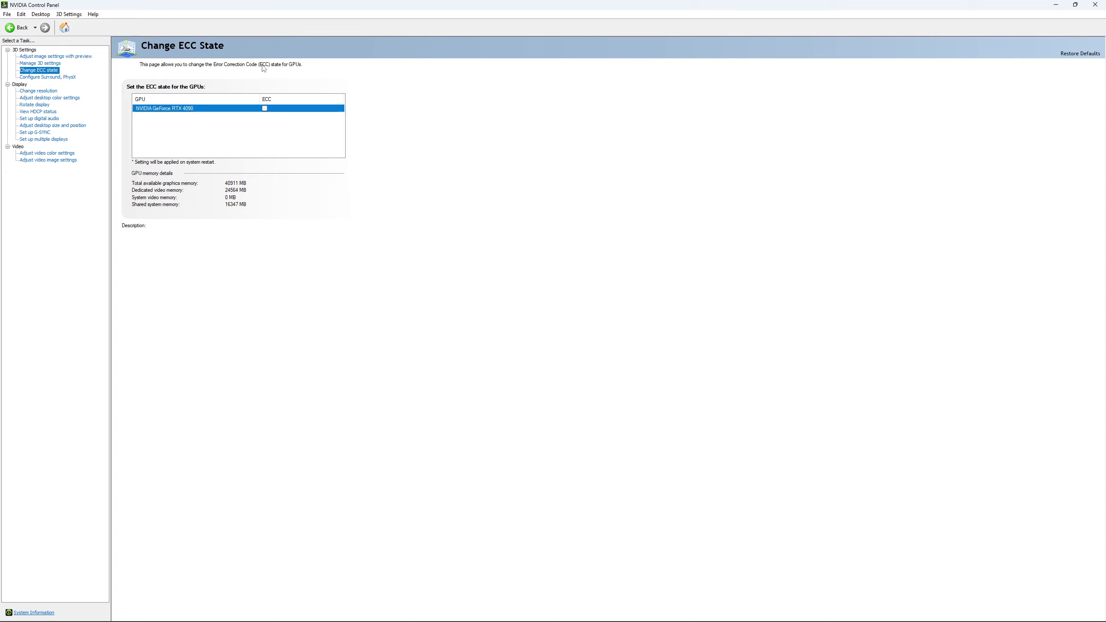
pyautogui.moveTo(264, 112)
pyautogui.click(38, 91)
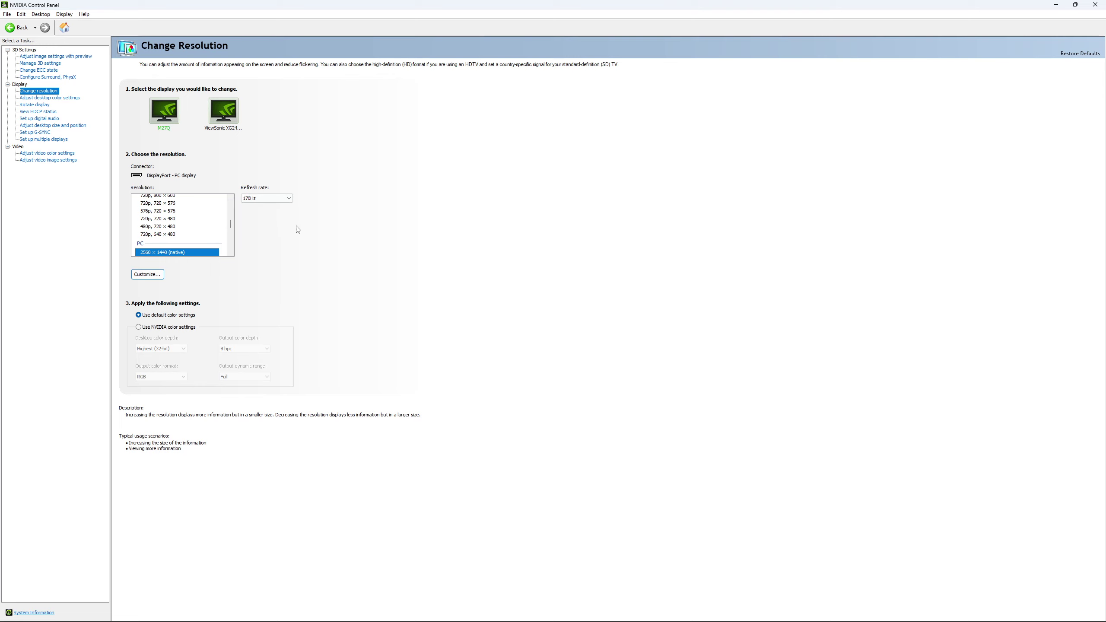
pyautogui.click(274, 199)
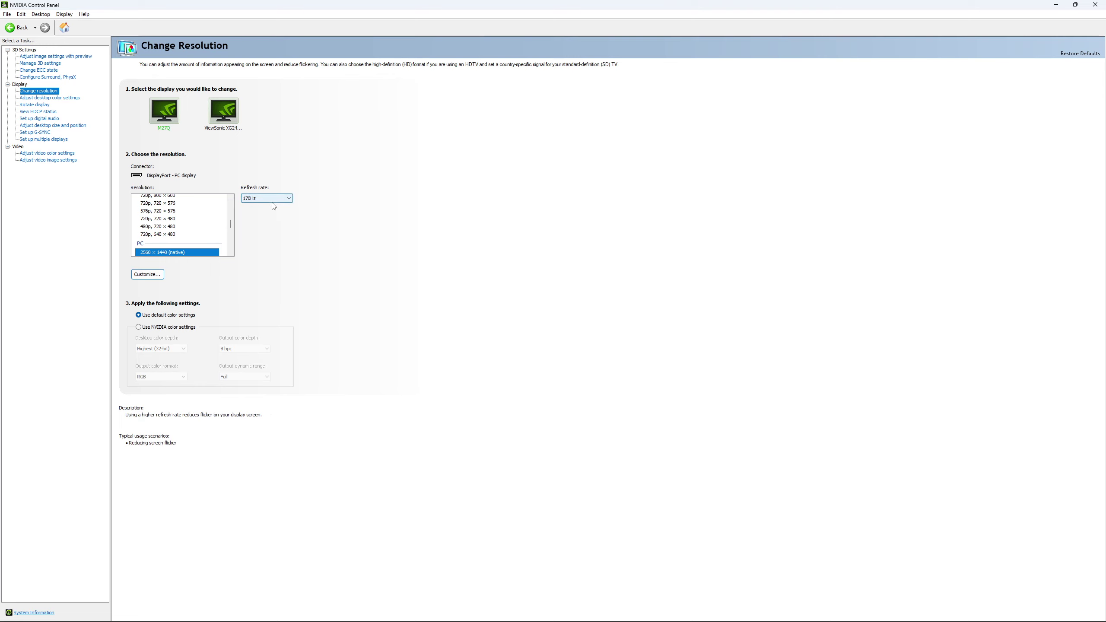
pyautogui.click(273, 204)
pyautogui.click(279, 200)
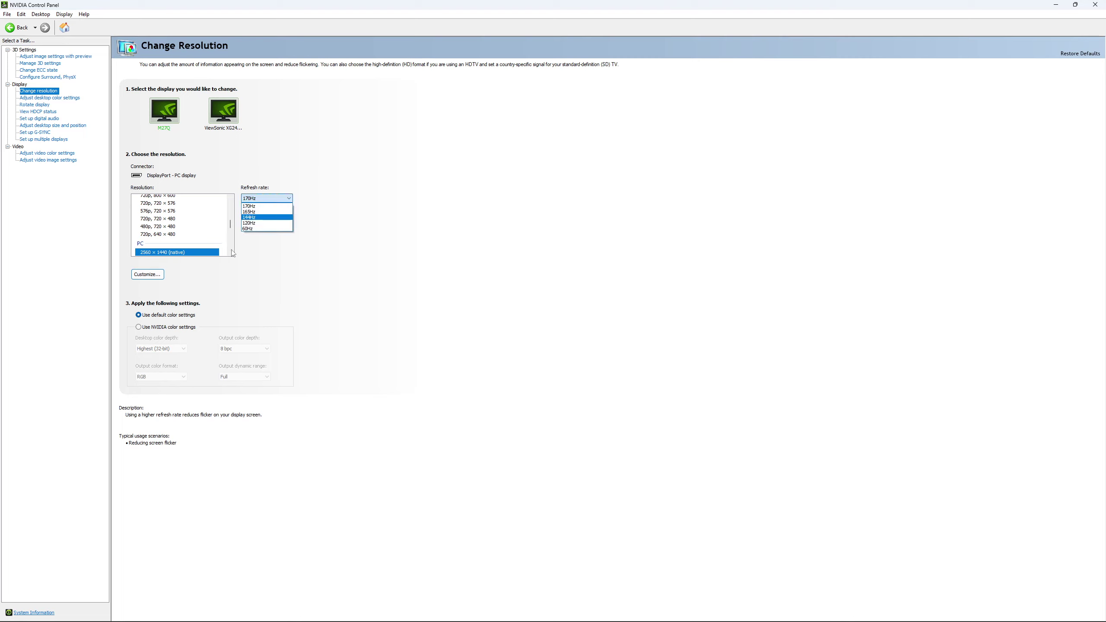
pyautogui.click(377, 207)
pyautogui.click(273, 197)
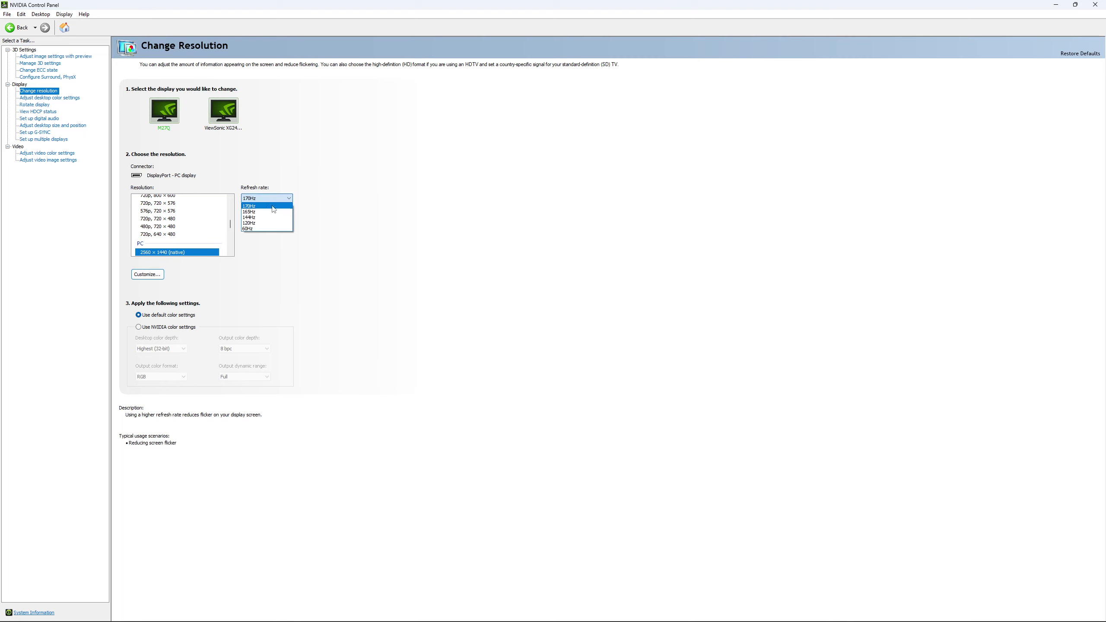
pyautogui.click(394, 199)
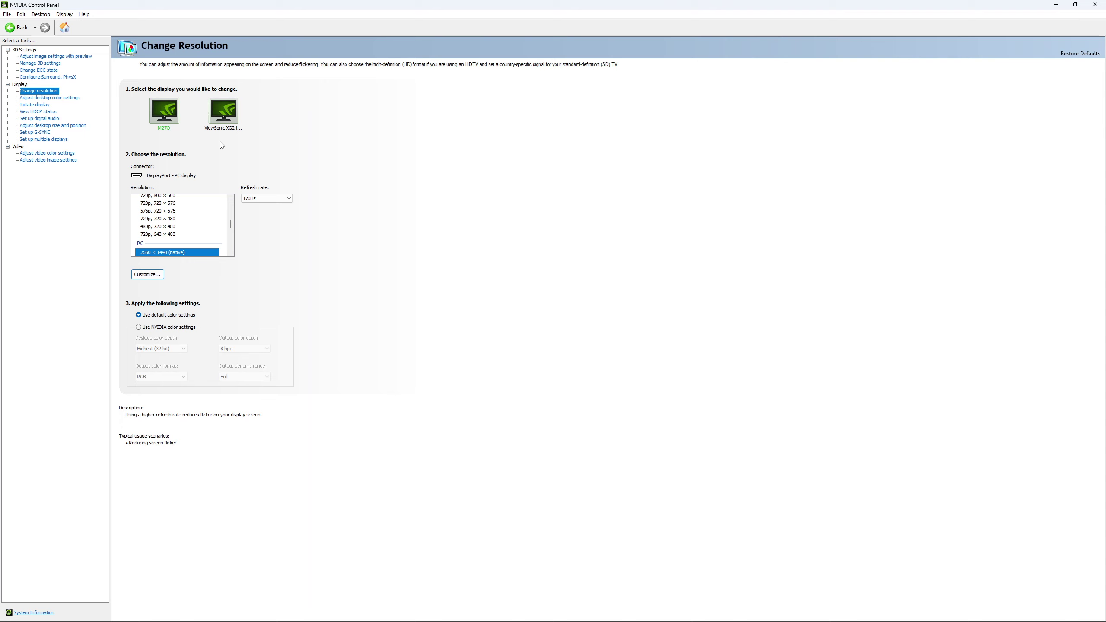
# Step: Check the Set up G-SYNC page, leaving G-SYNC unchecked, then close NVIDIA Control Panel
pyautogui.click(37, 133)
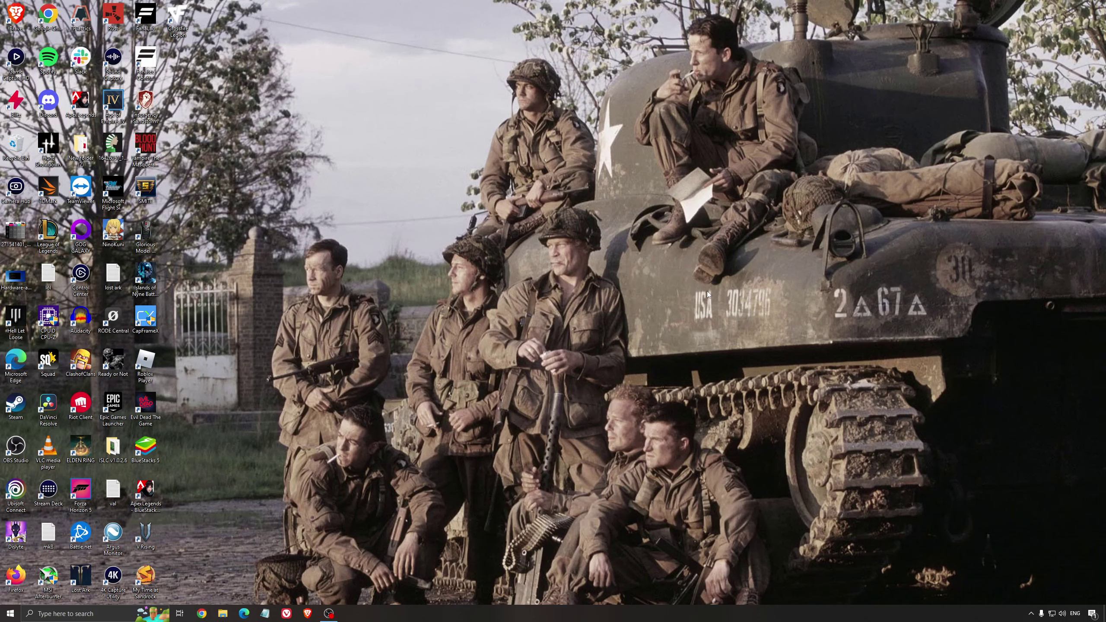
# Step: Start a Windows search for 'nvidia', then dismiss it
pyautogui.click(107, 614)
pyautogui.write('nvidia')
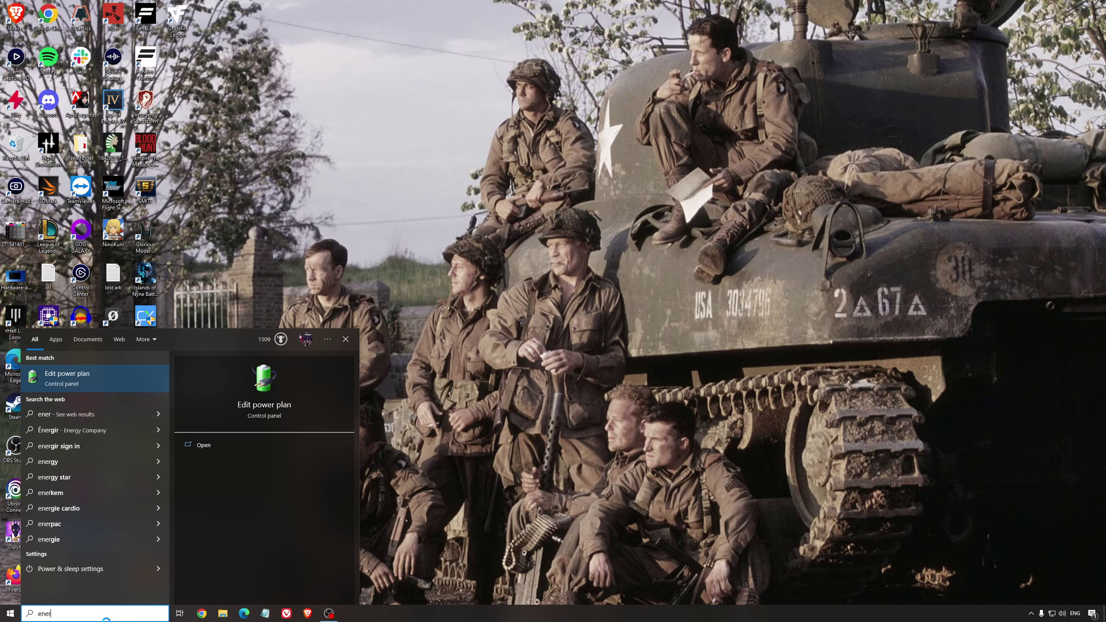
pyautogui.press('Escape')
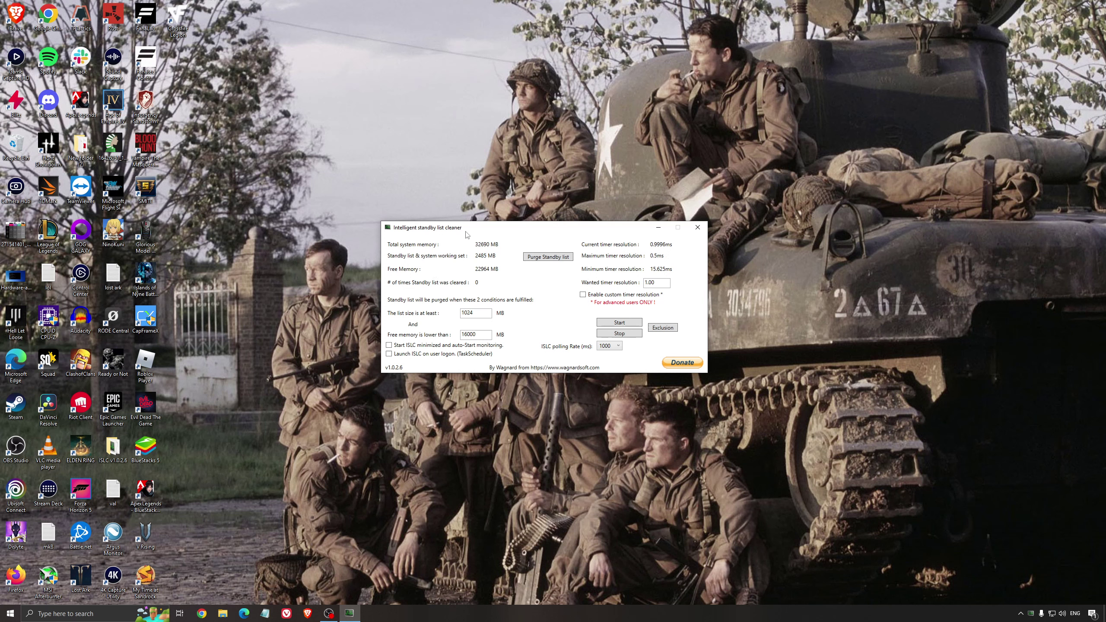
# Step: Start the standby list cleaner with 1024 MB list-size and 16000 MB free-memory thresholds, then minimize it
pyautogui.moveTo(465, 235); pyautogui.dragTo(461, 241)
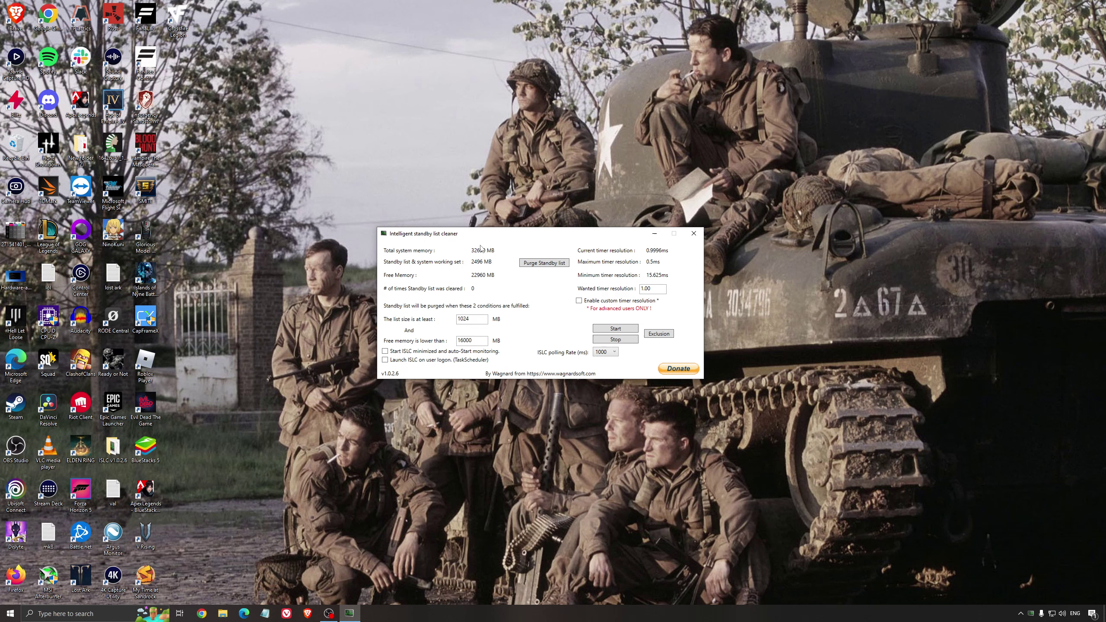
pyautogui.moveTo(479, 342); pyautogui.dragTo(399, 339)
pyautogui.click(617, 328)
pyautogui.moveTo(586, 234); pyautogui.dragTo(622, 233)
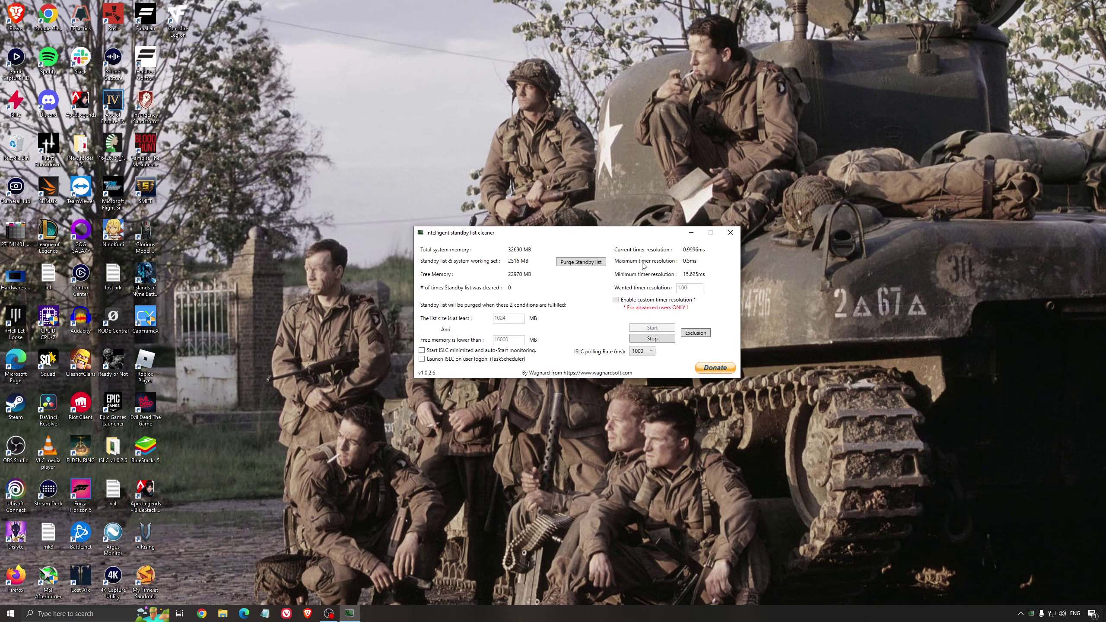
pyautogui.click(692, 233)
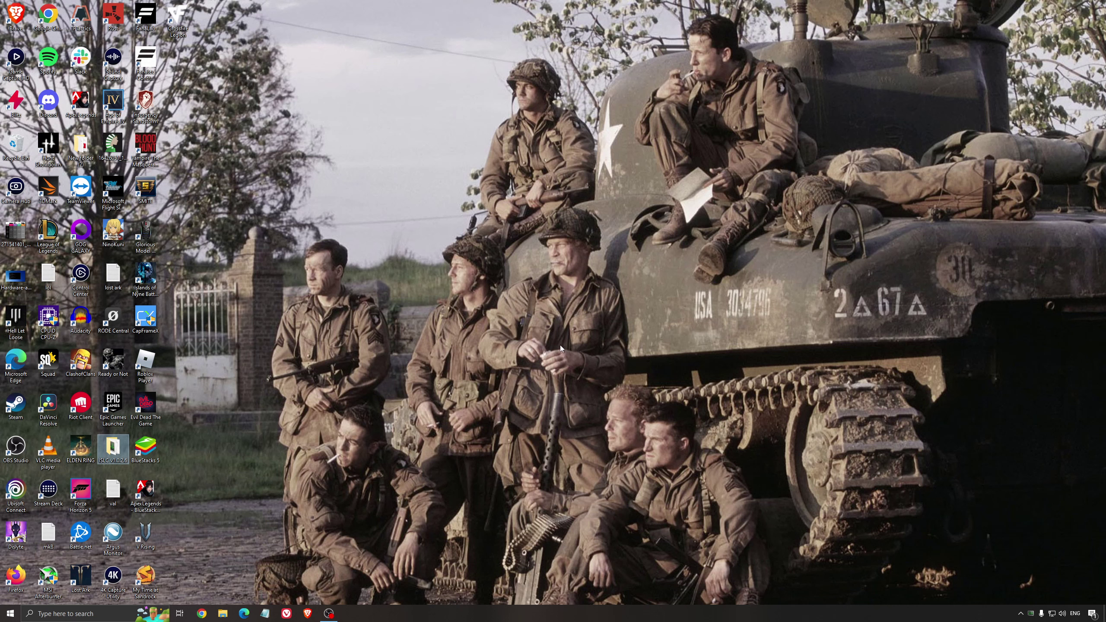
# Step: Clear the desktop icon selection on the empty desktop
pyautogui.click(534, 304)
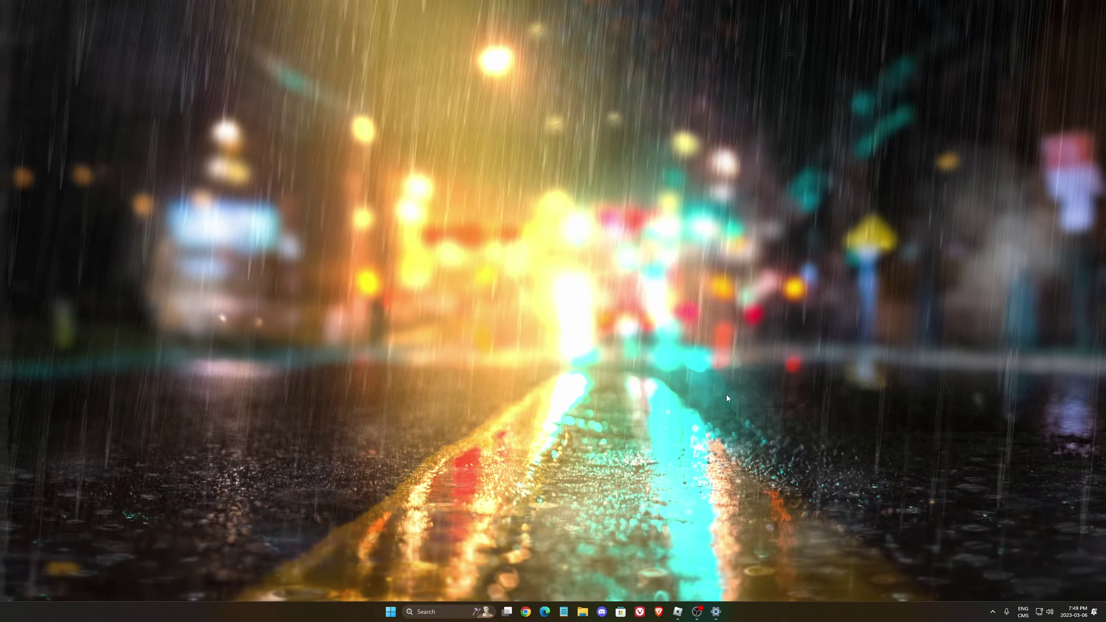
# Step: Bring up Roblox FPS Unlocker's FPS Cap choices from the tray, currently set to 240
pyautogui.click(993, 612)
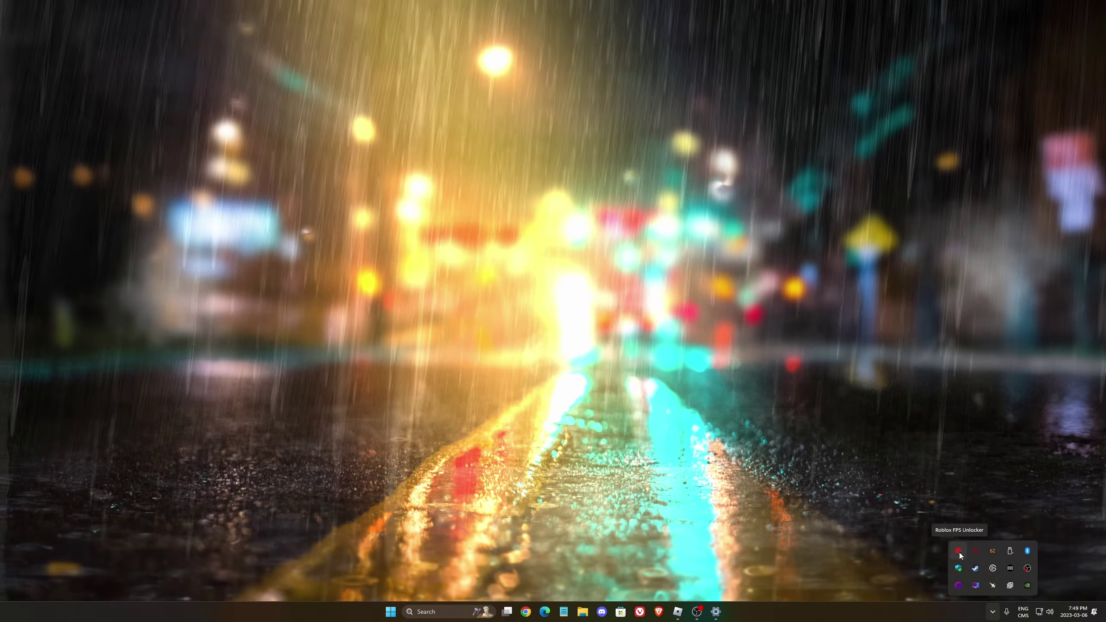
pyautogui.rightClick(959, 553)
pyautogui.moveTo(1014, 497)
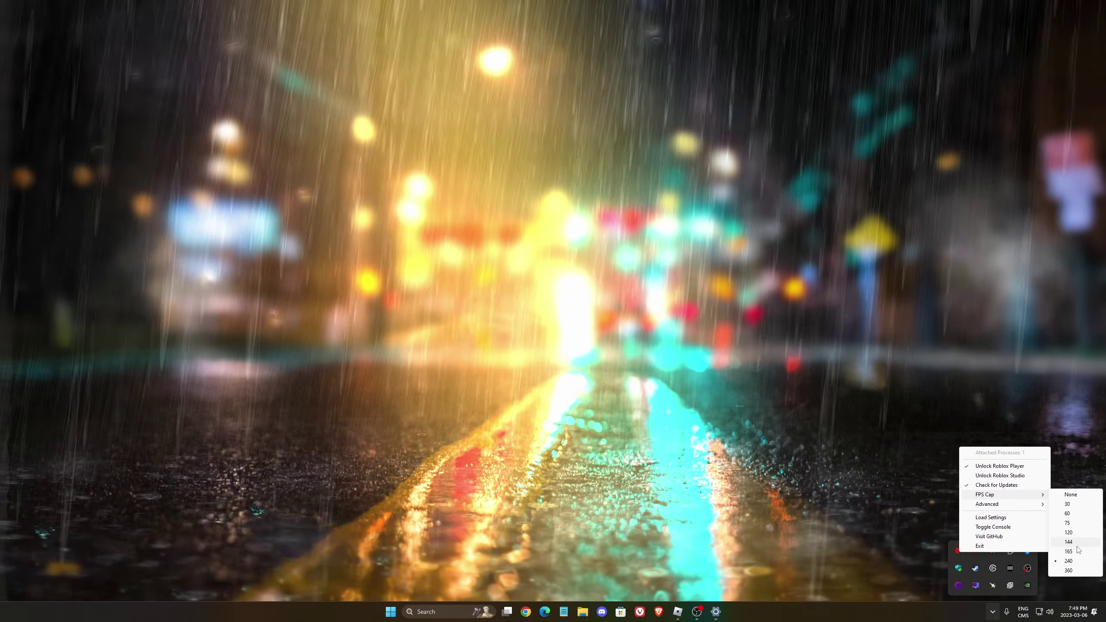
# Step: Apply the chosen FPS cap and switch back to the Roblox Arsenal window
pyautogui.click(981, 527)
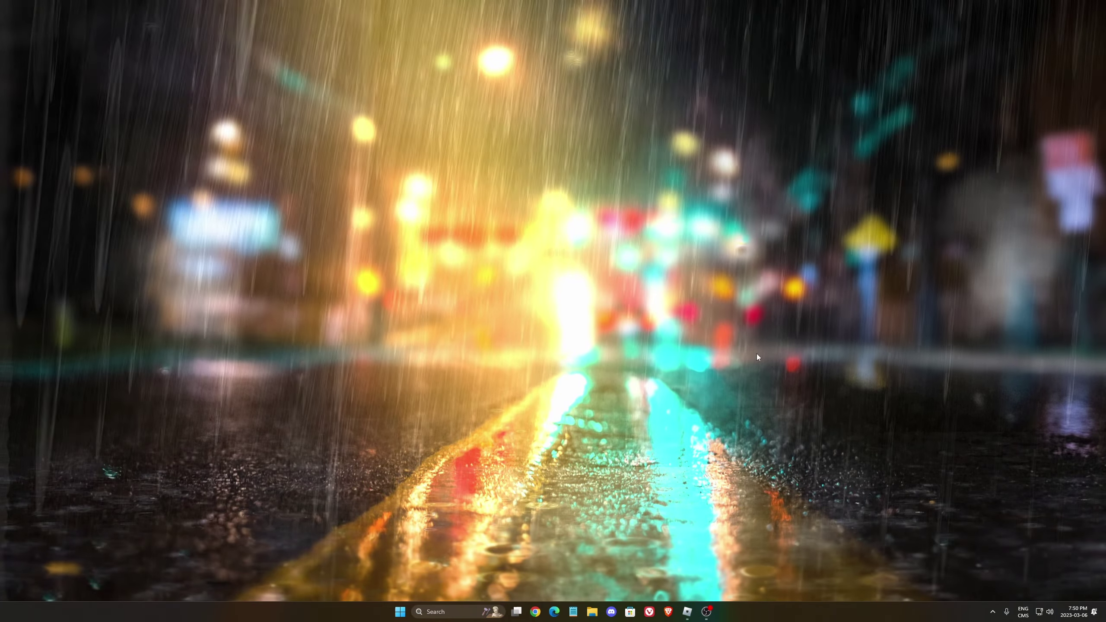
pyautogui.click(687, 612)
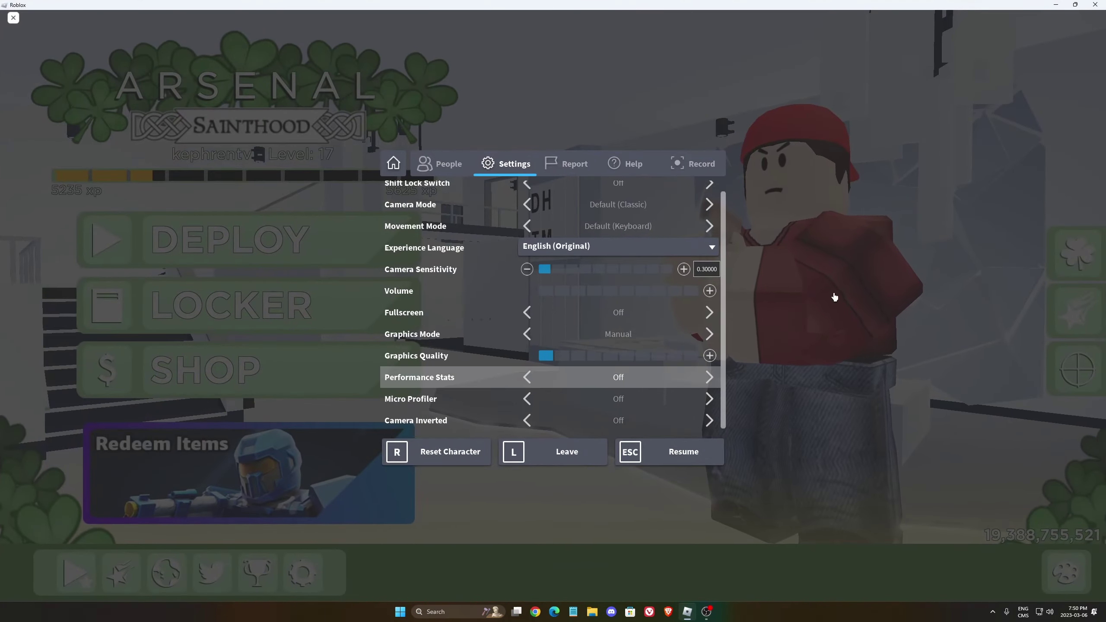
pyautogui.press('Escape')
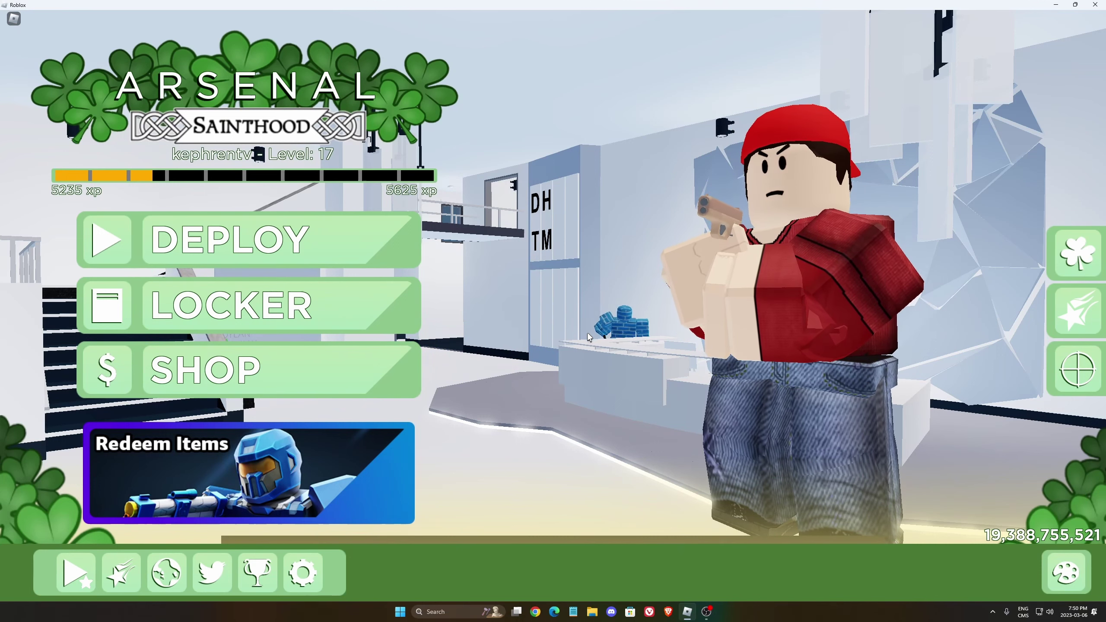
# Step: Turn Fullscreen on in Roblox's settings and resume to the Arsenal lobby
pyautogui.press('Escape')
pyautogui.click(510, 166)
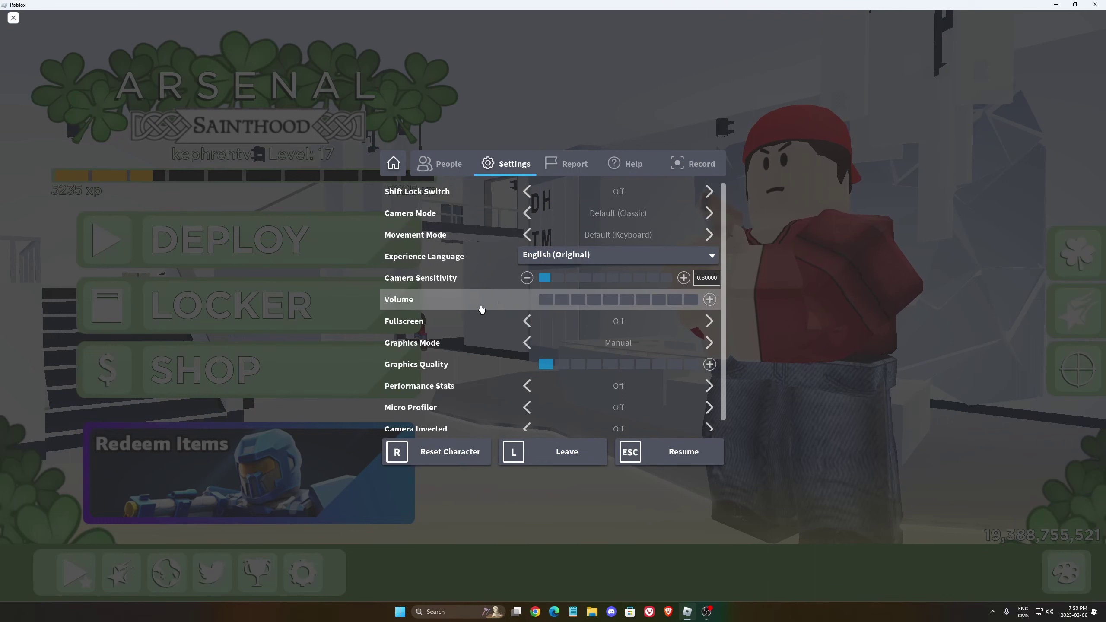
pyautogui.click(708, 322)
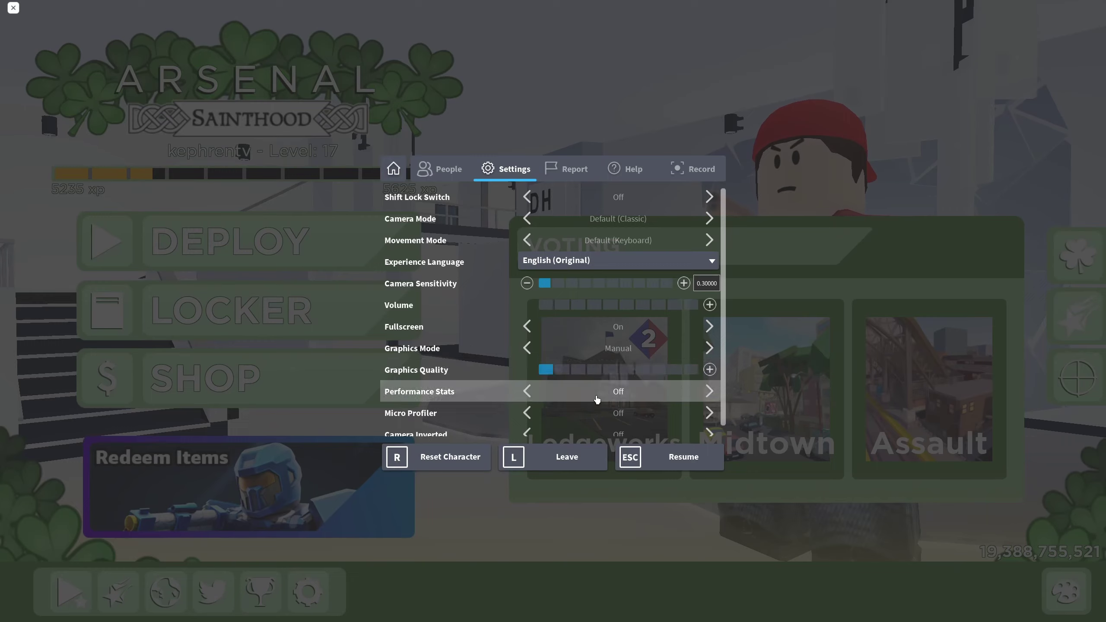
pyautogui.scroll(-1, 595, 396)
pyautogui.click(697, 457)
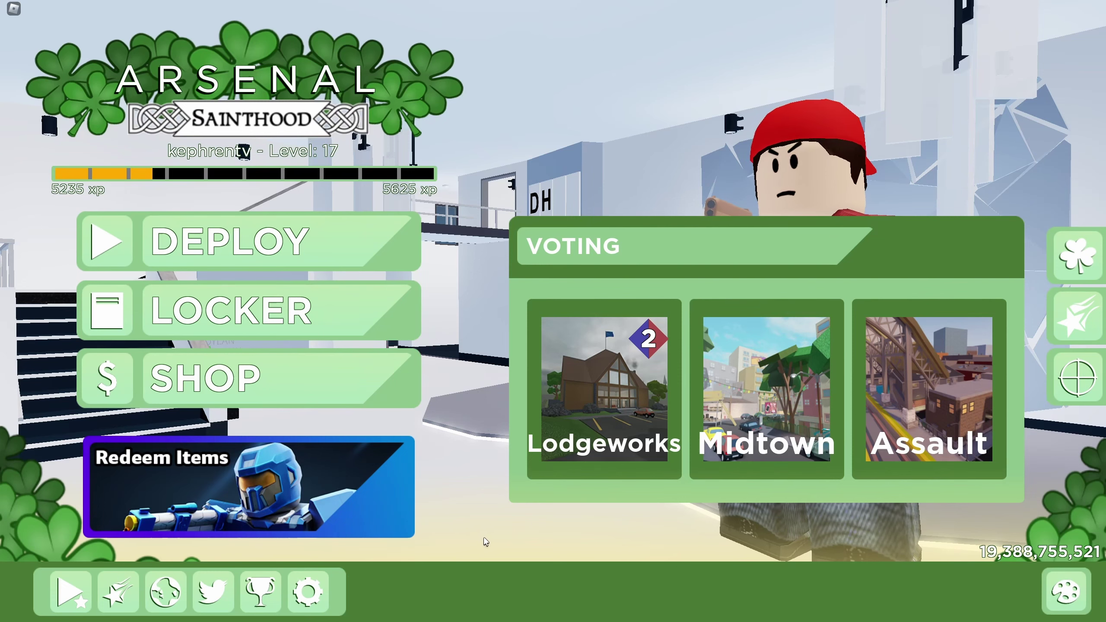
# Step: In Arsenal's settings, verify kill effects, ragdolls and shadows are off, then return to Display
pyautogui.click(308, 593)
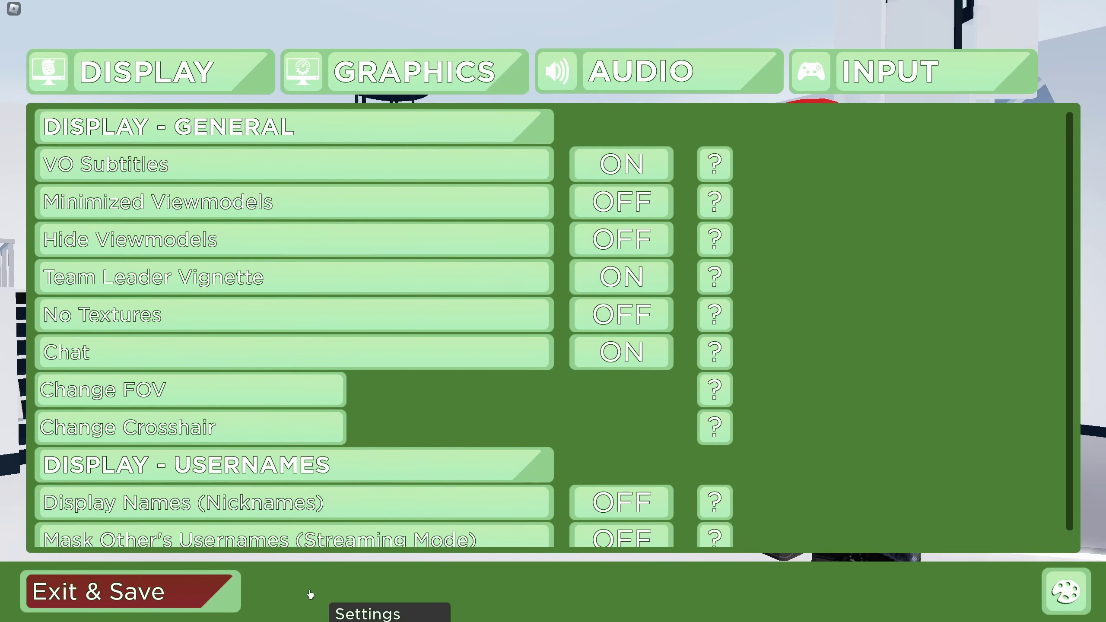
pyautogui.click(427, 91)
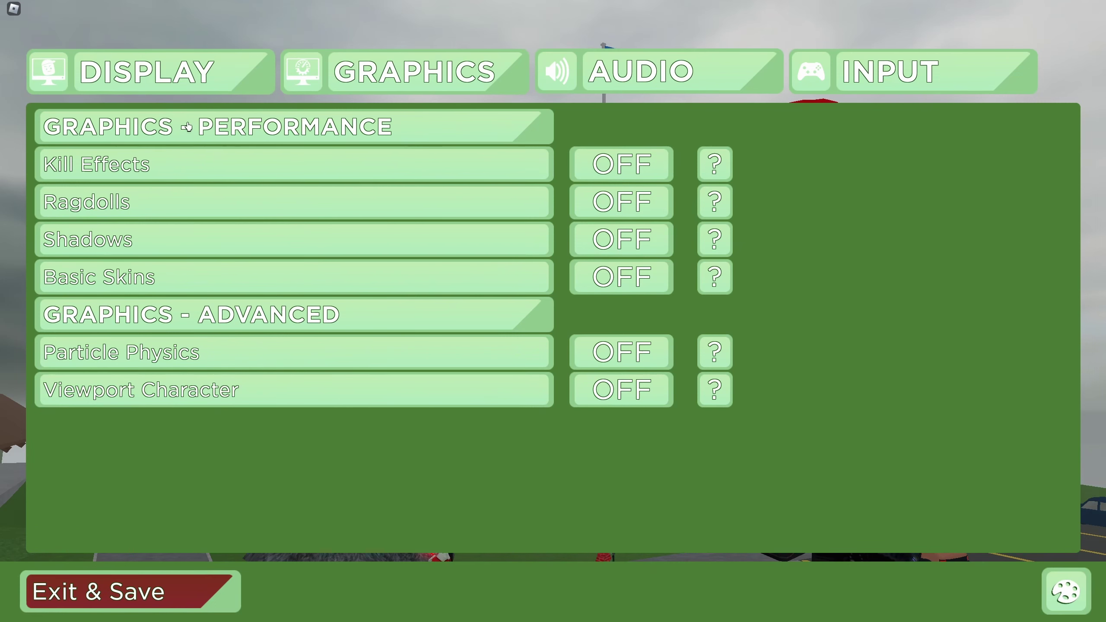
pyautogui.click(184, 76)
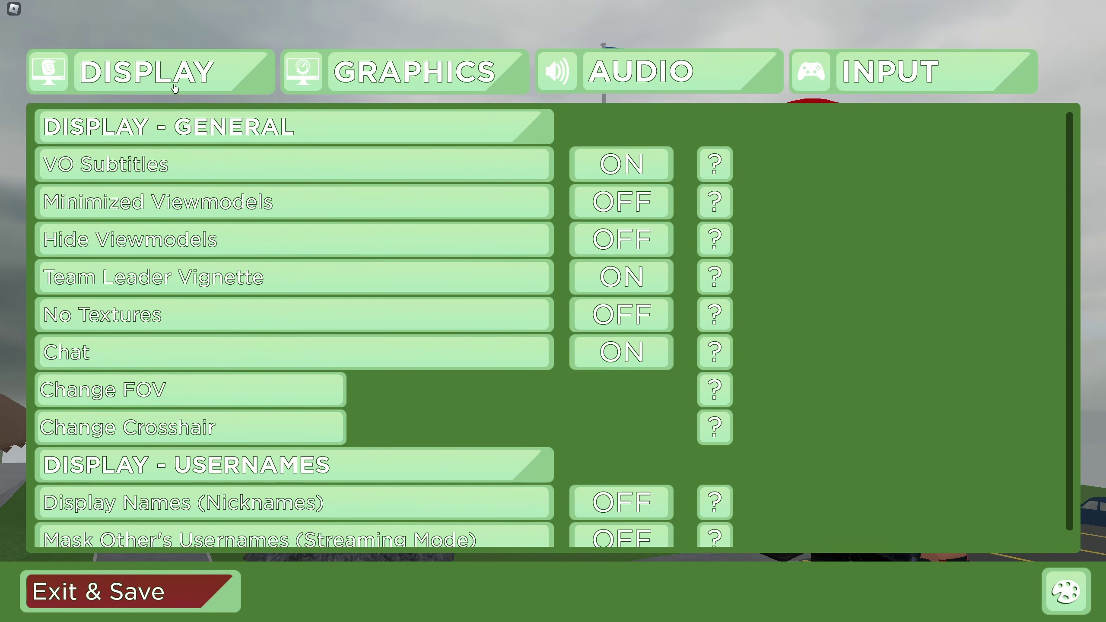
# Step: Bring up Arsenal's Change FOV prompt, showing the current field of view of 90
pyautogui.click(145, 395)
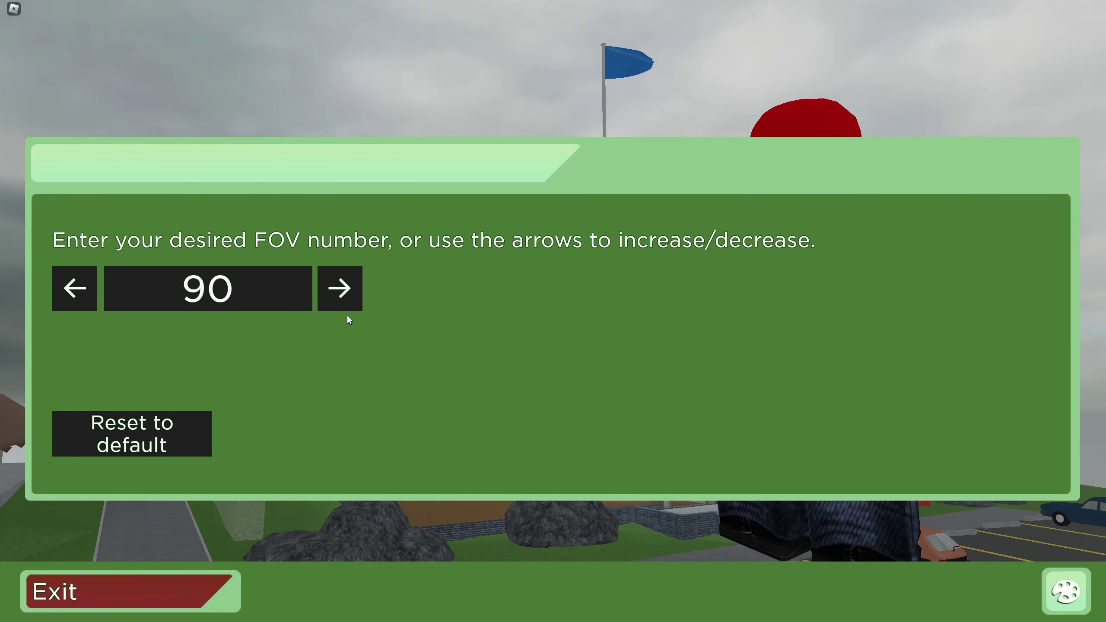